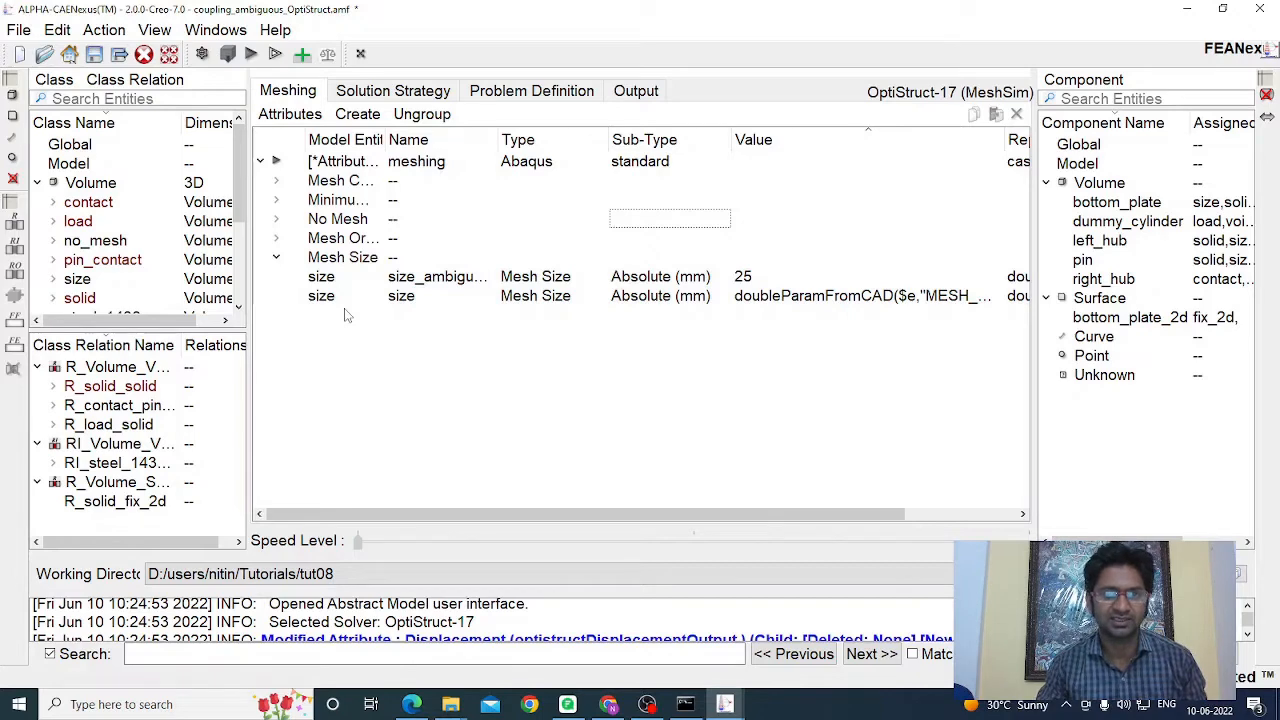
# Compare the definitions of the size_ambiguous and size mesh size attributes side by side, and close both editors.
pyautogui.click(397, 284)
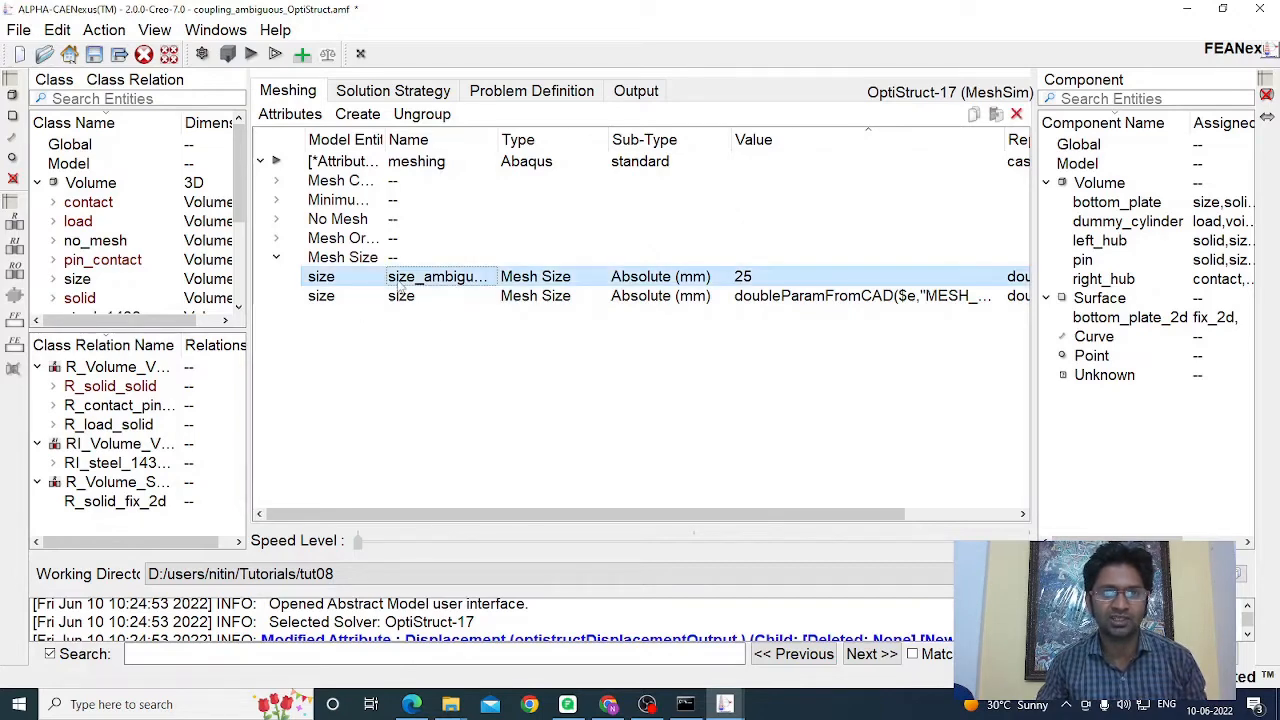
pyautogui.doubleClick(398, 287)
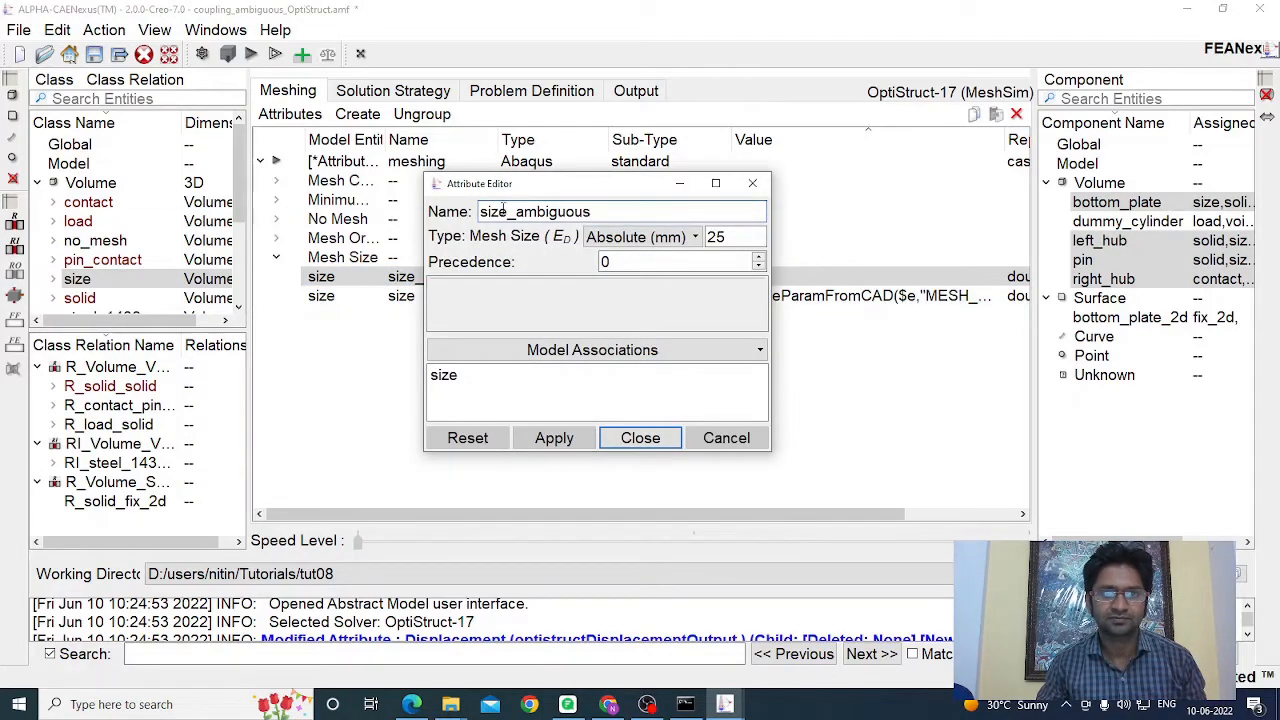
pyautogui.moveTo(550, 184); pyautogui.dragTo(216, 194)
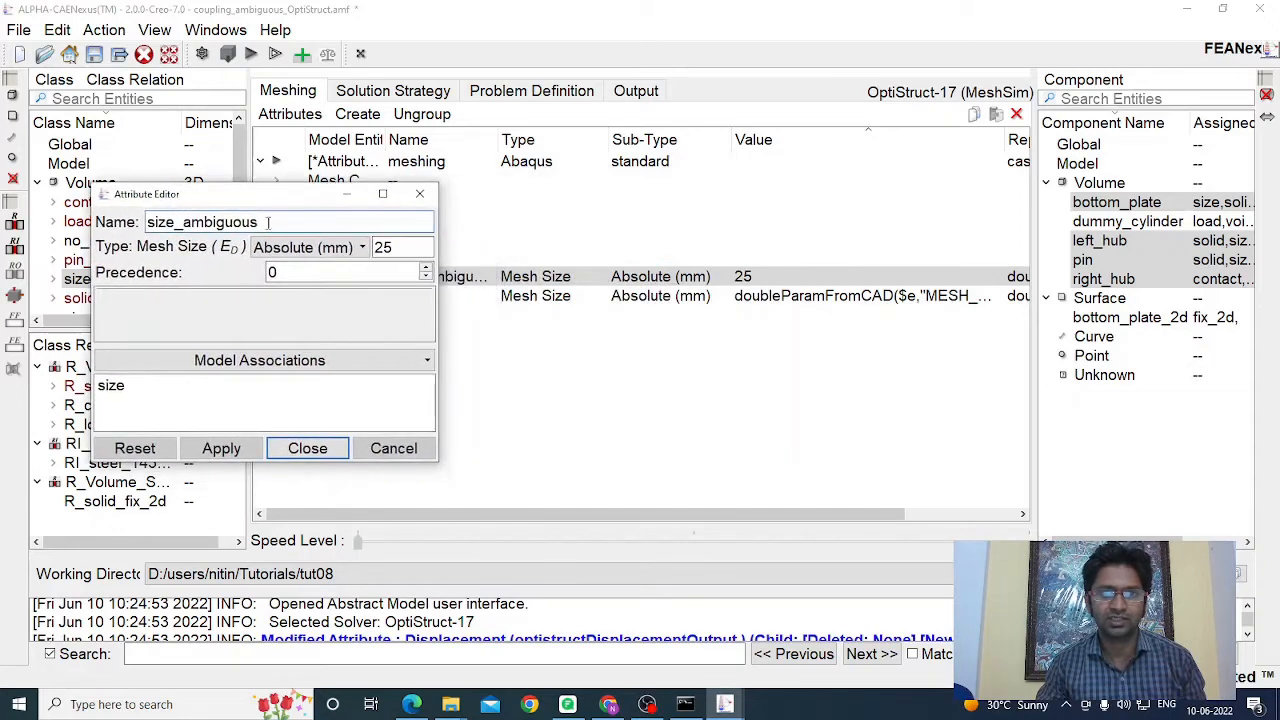
pyautogui.doubleClick(499, 298)
pyautogui.moveTo(536, 200); pyautogui.dragTo(573, 197)
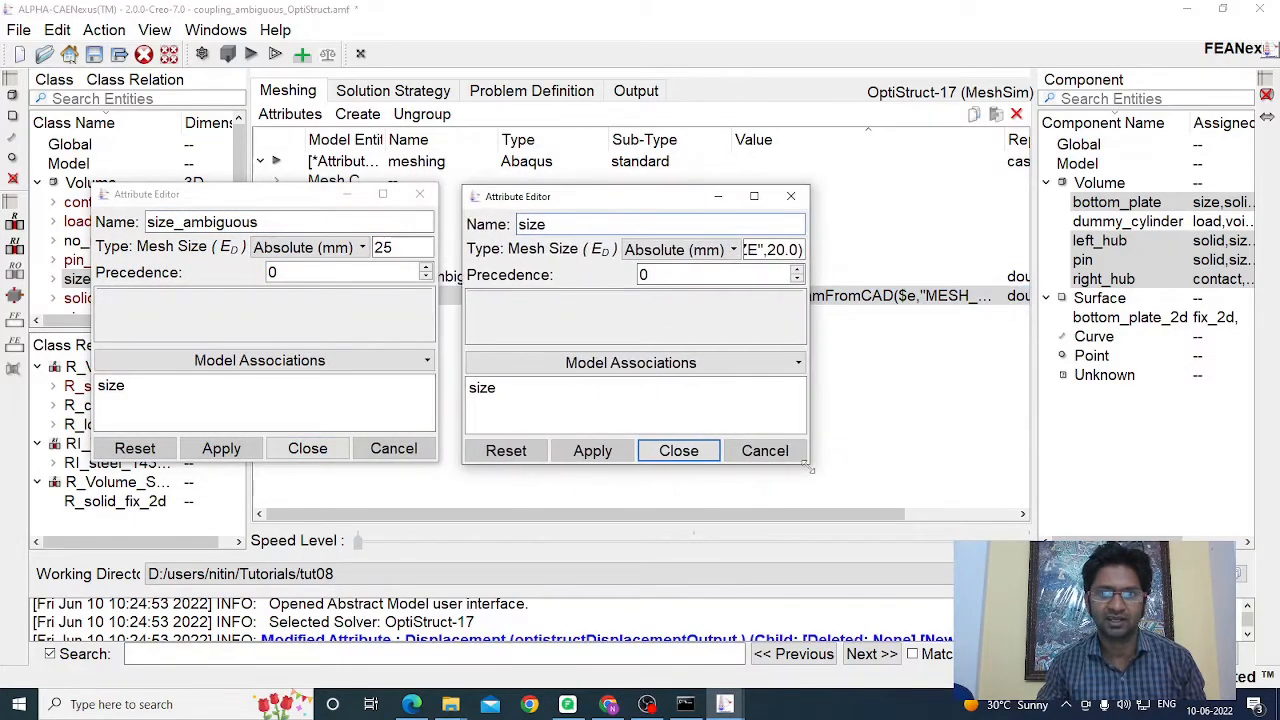
pyautogui.moveTo(810, 467); pyautogui.dragTo(1085, 477)
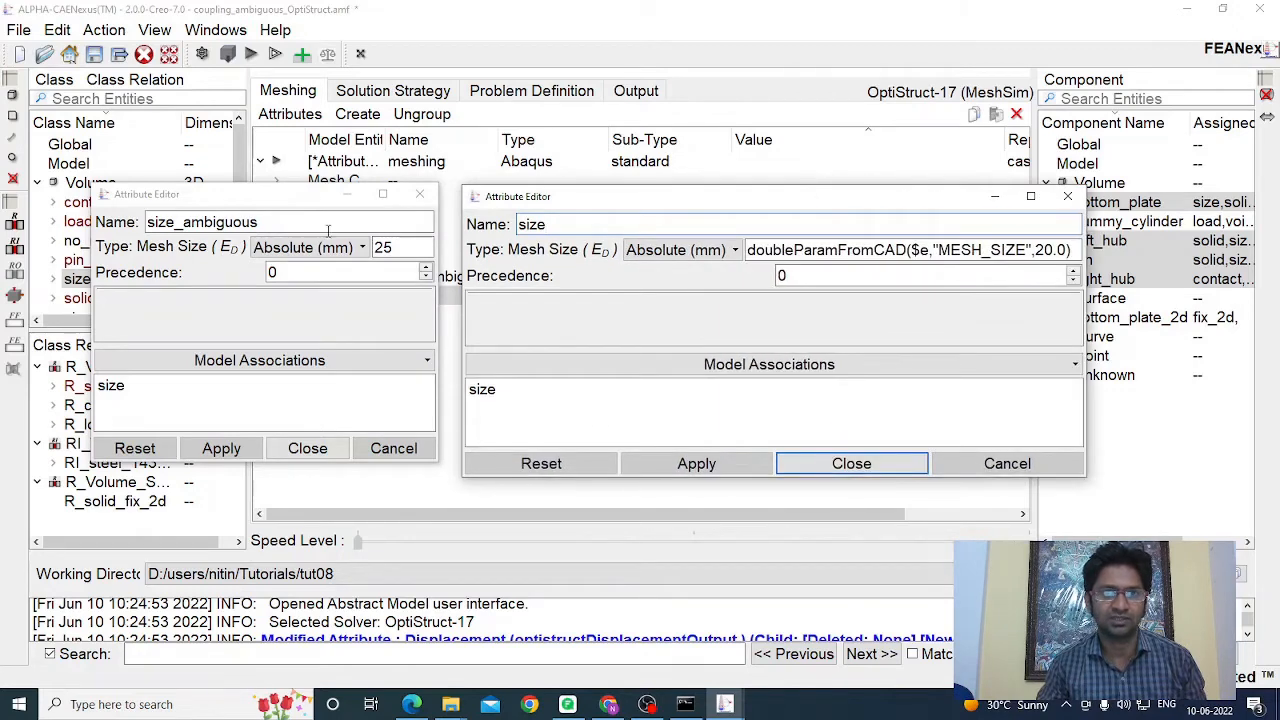
pyautogui.moveTo(282, 194); pyautogui.dragTo(288, 200)
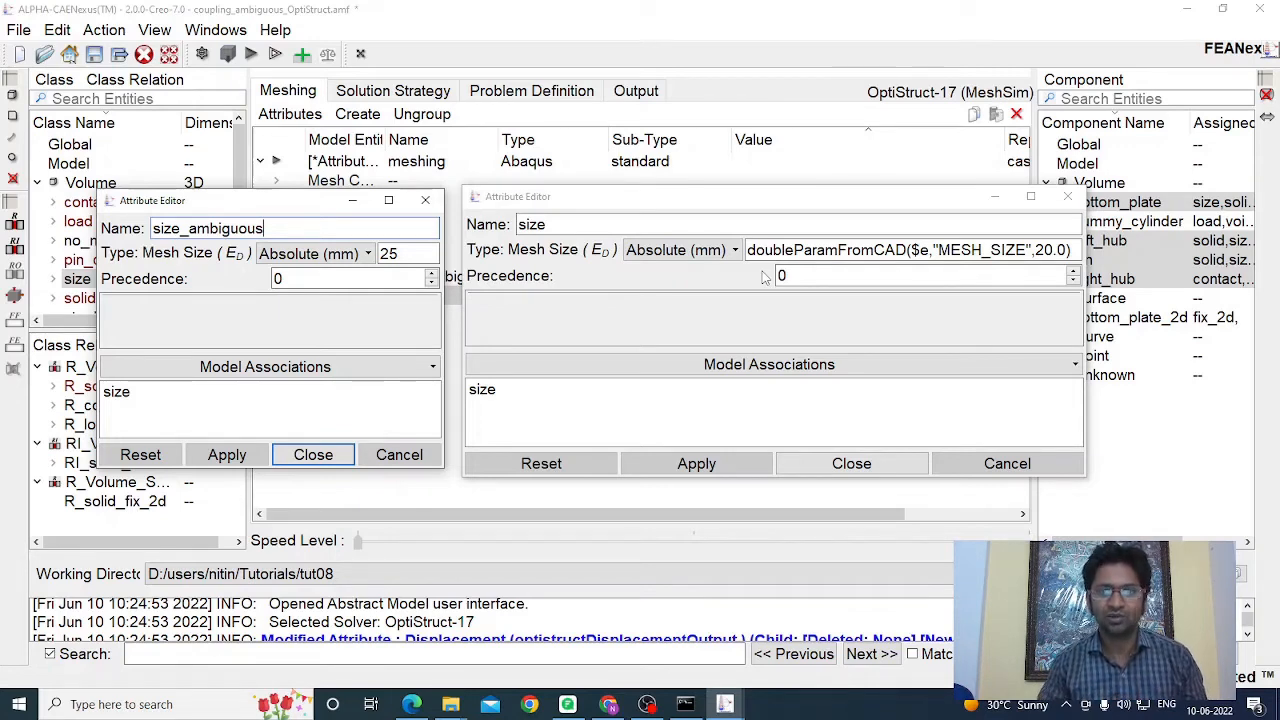
pyautogui.click(845, 459)
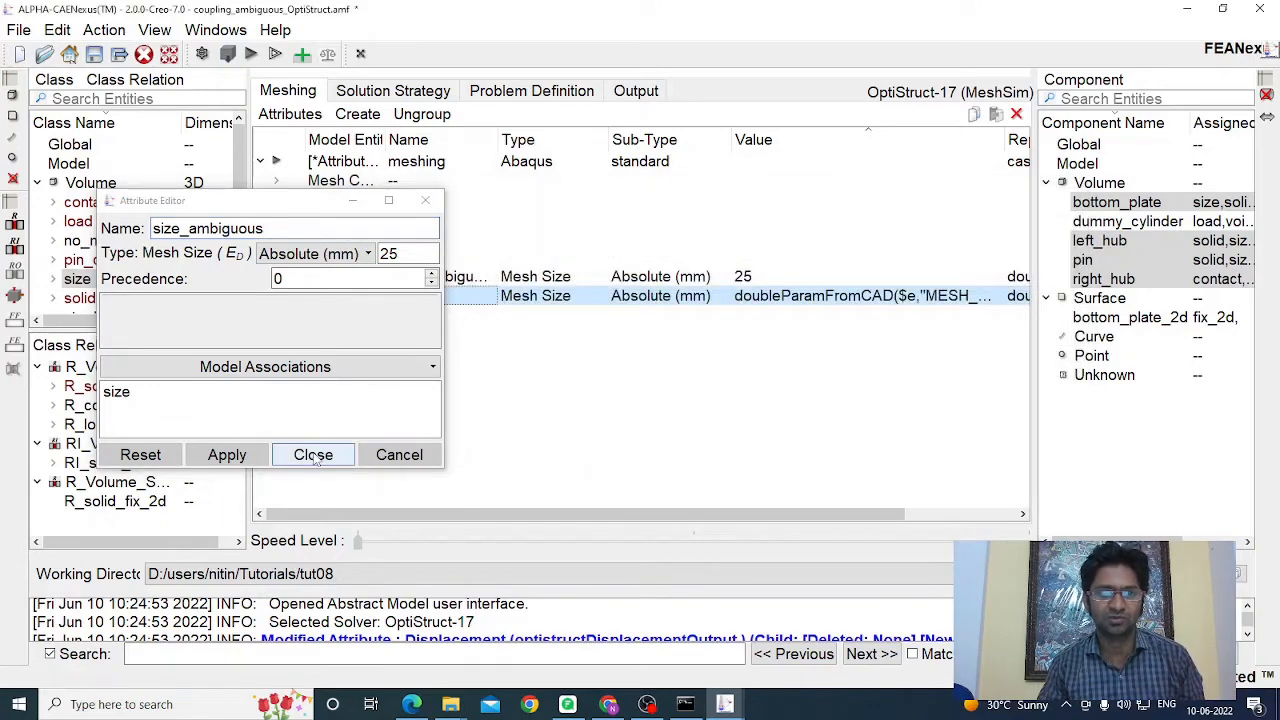
pyautogui.click(313, 455)
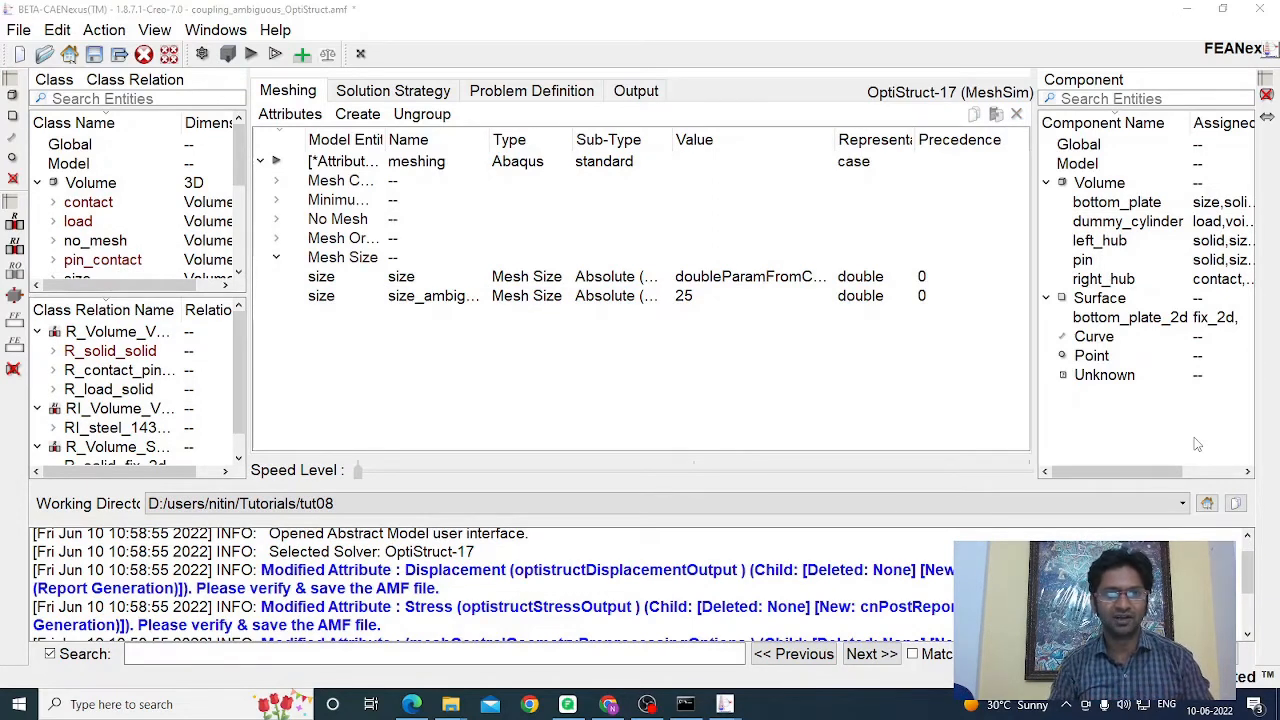
# Try to create the simulation model from the assembly file coupling_fea.asm.5 in the Creo folder.
pyautogui.click(255, 58)
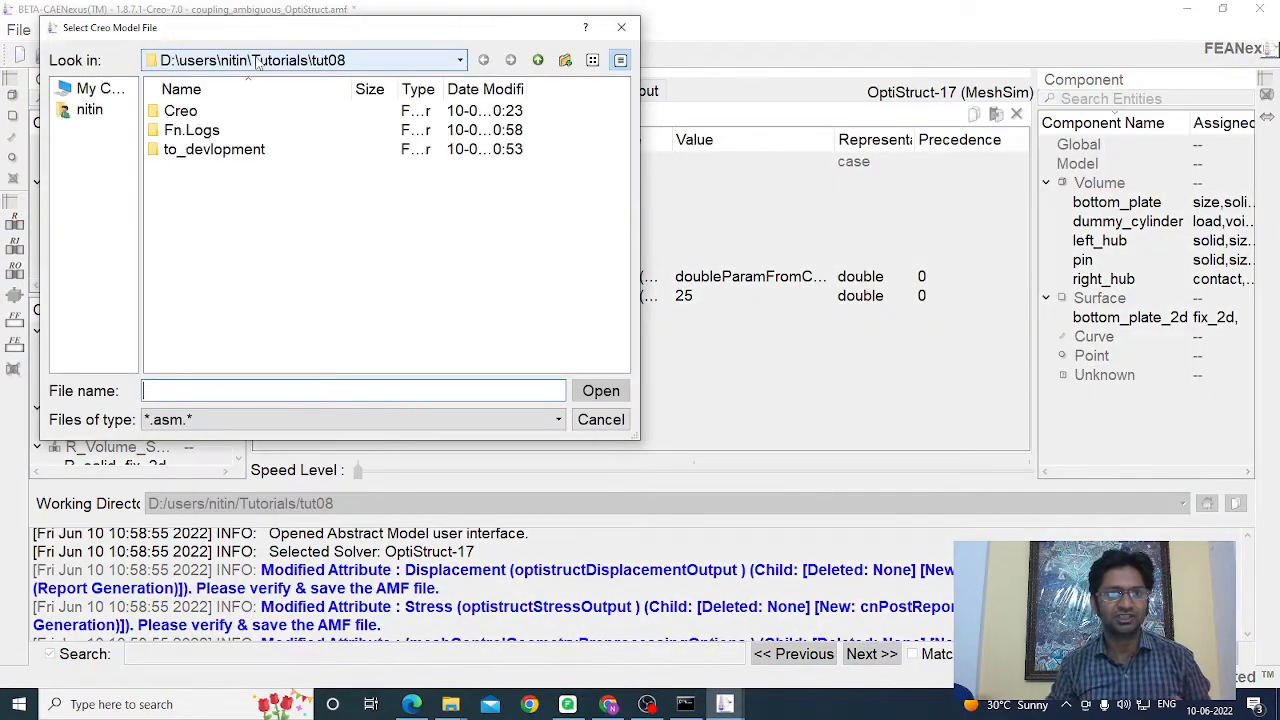
pyautogui.doubleClick(185, 112)
pyautogui.click(207, 114)
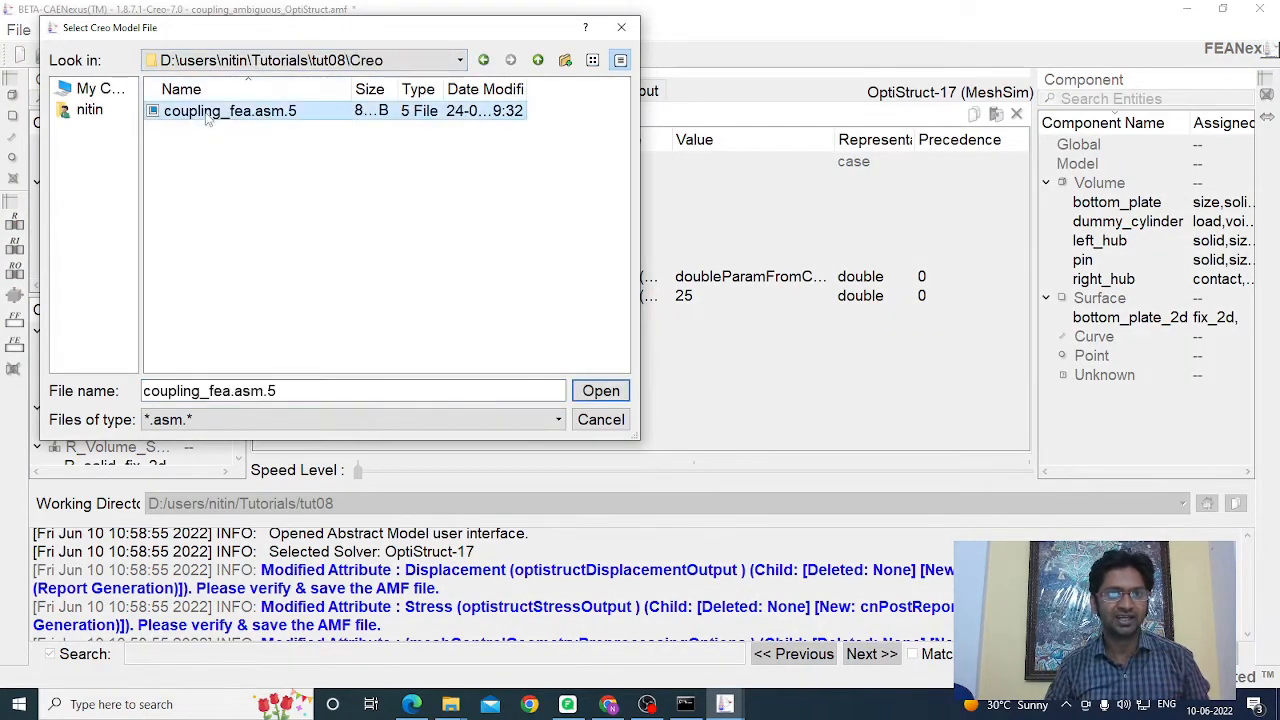
pyautogui.click(600, 393)
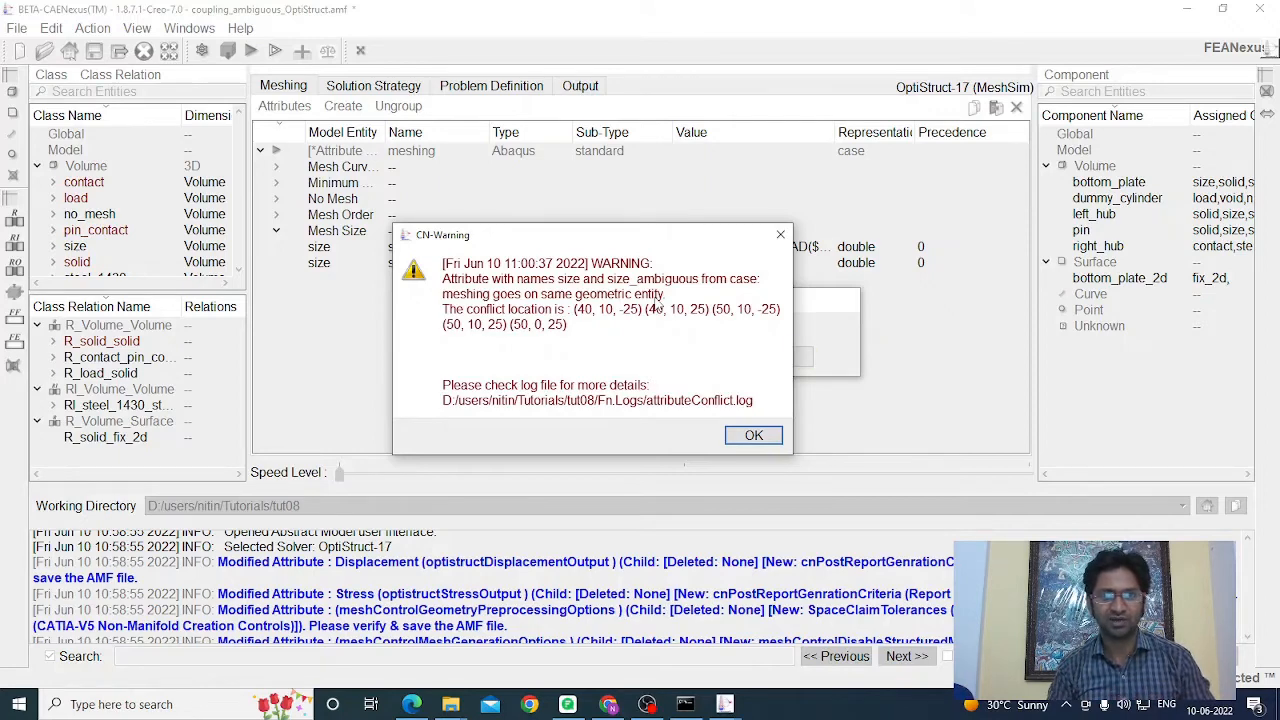
pyautogui.click(753, 437)
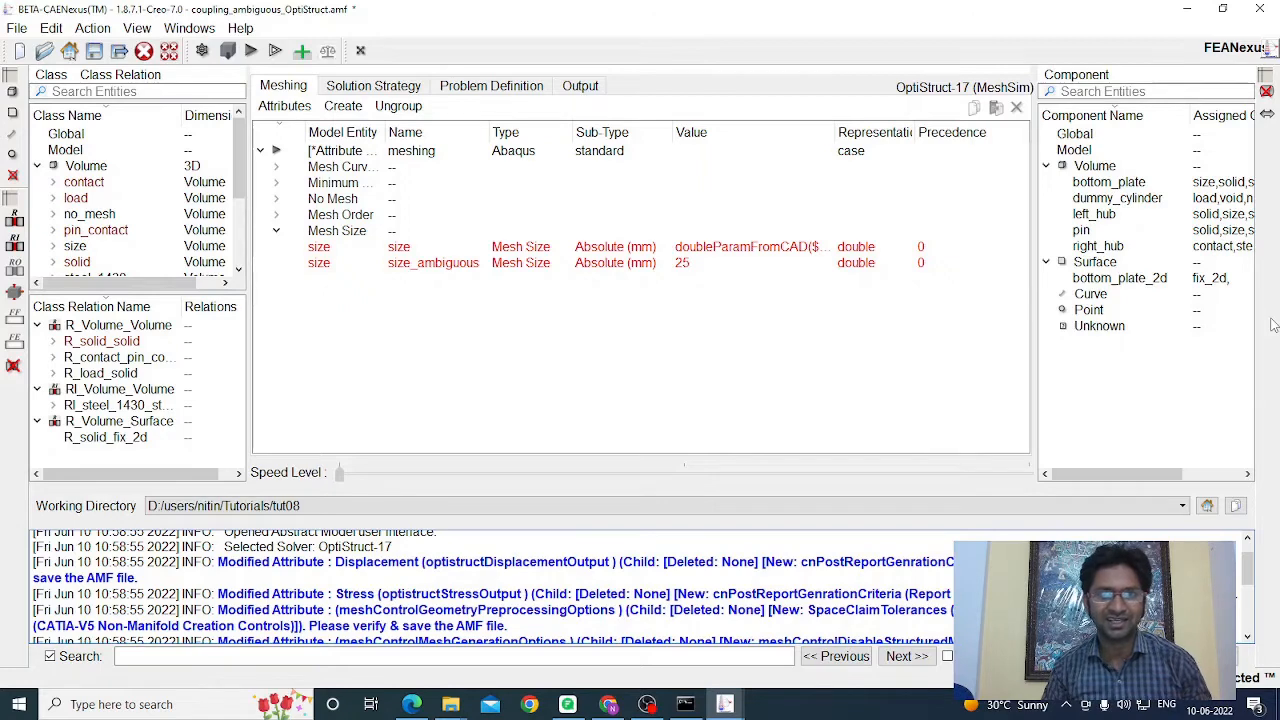
# Read the simulation model's Attribute Conflict log and close it.
pyautogui.click(137, 29)
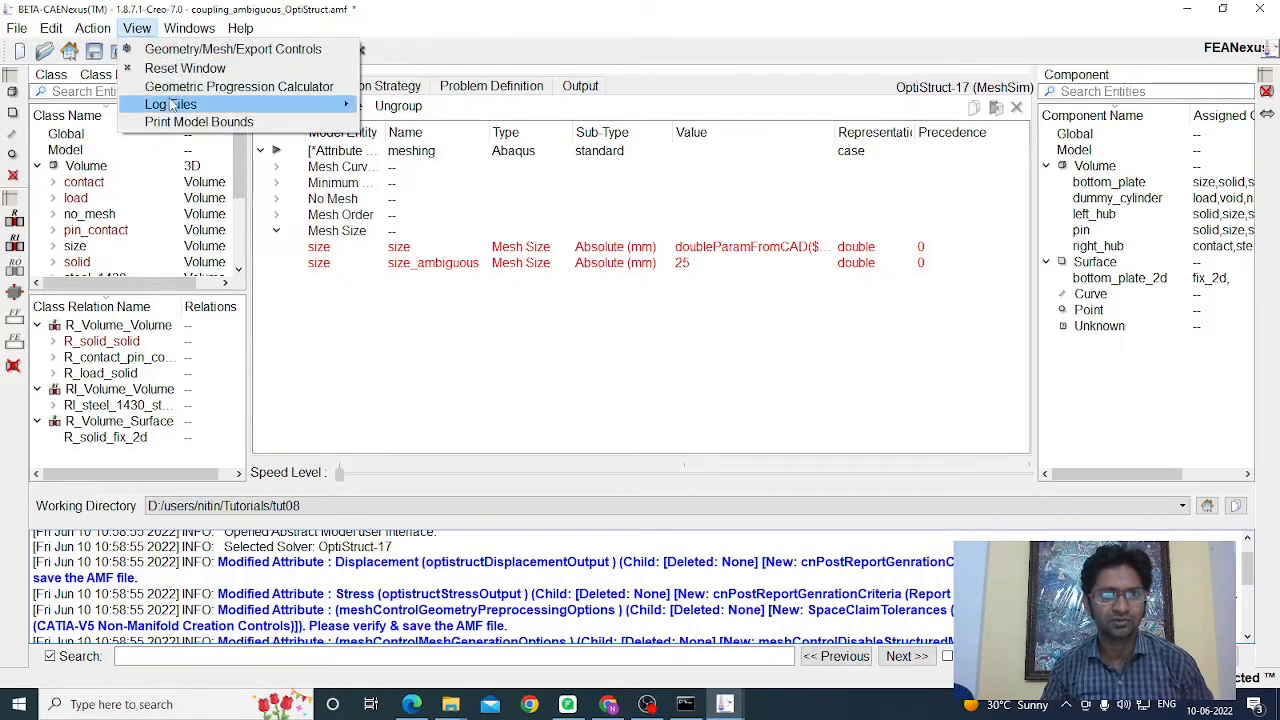
pyautogui.moveTo(233, 105)
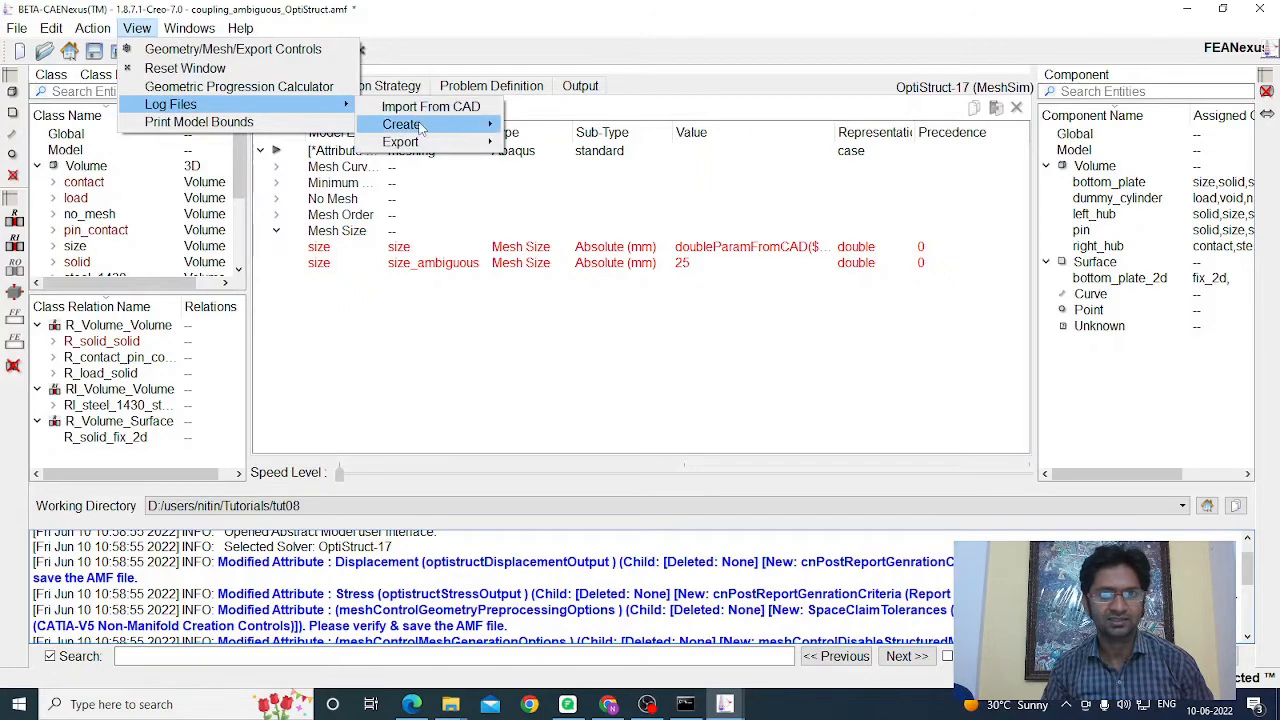
pyautogui.moveTo(422, 128)
pyautogui.moveTo(575, 135)
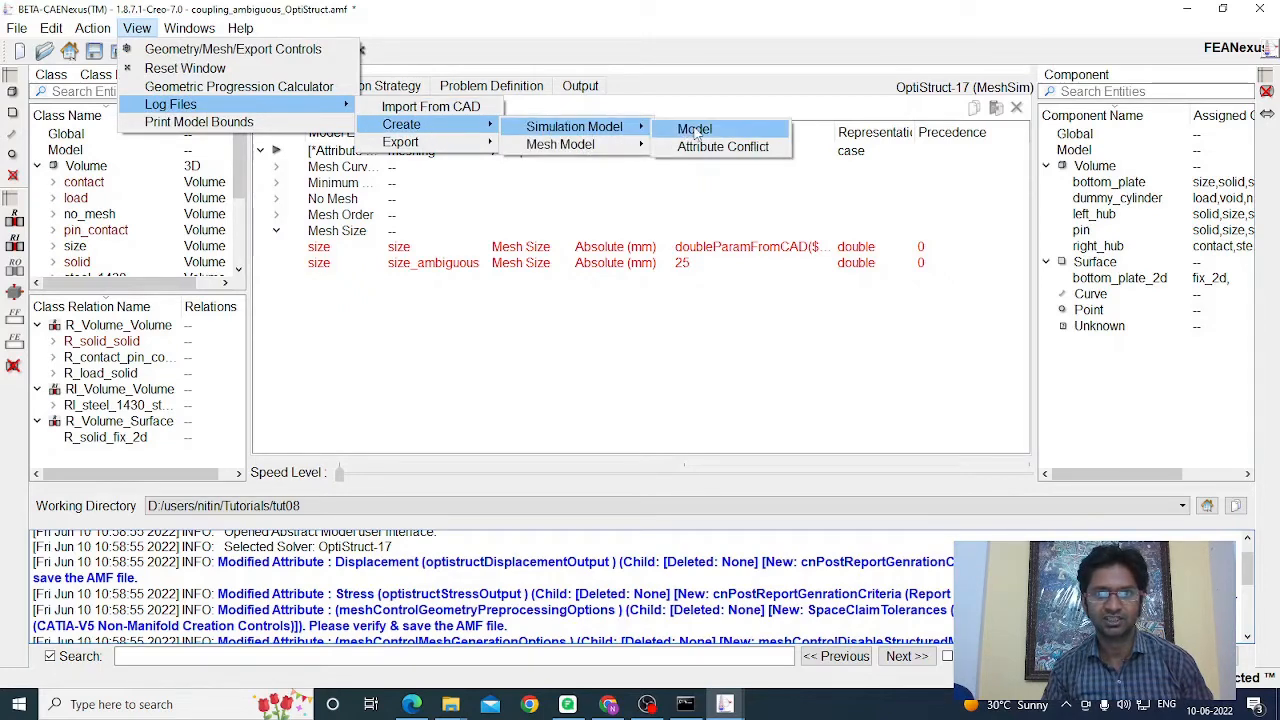
pyautogui.click(738, 152)
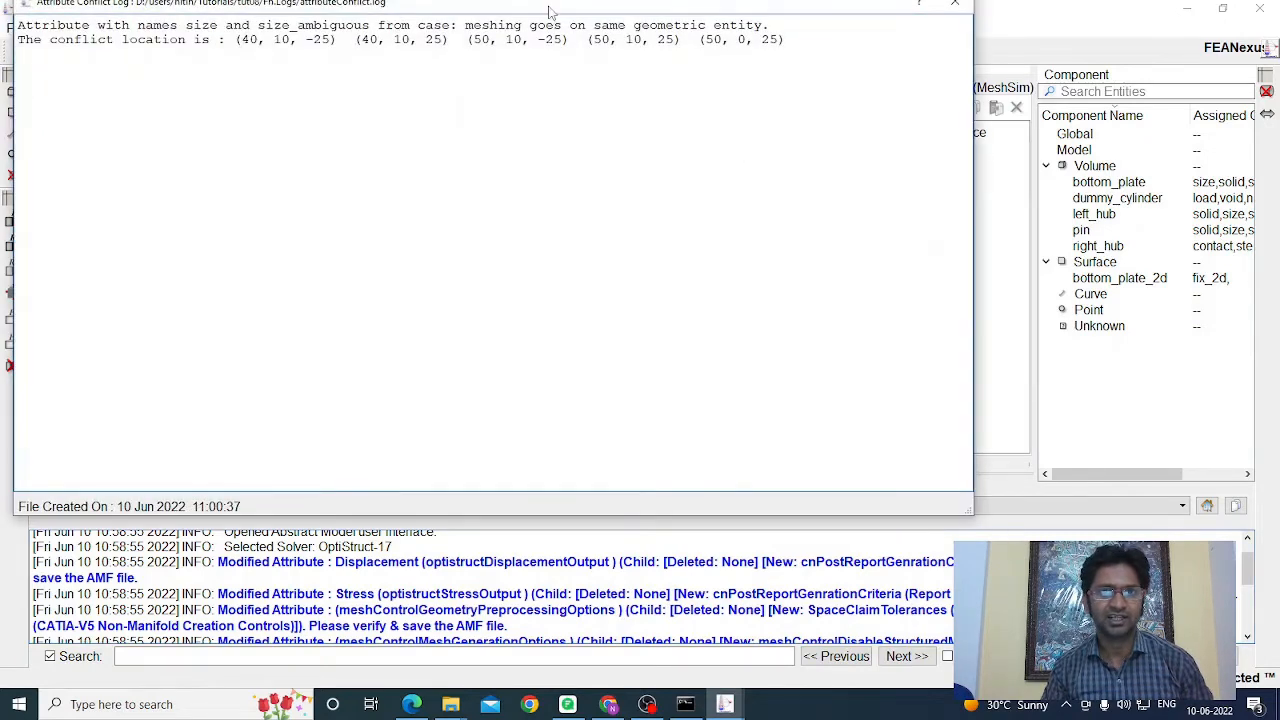
pyautogui.moveTo(555, 4); pyautogui.dragTo(592, 61)
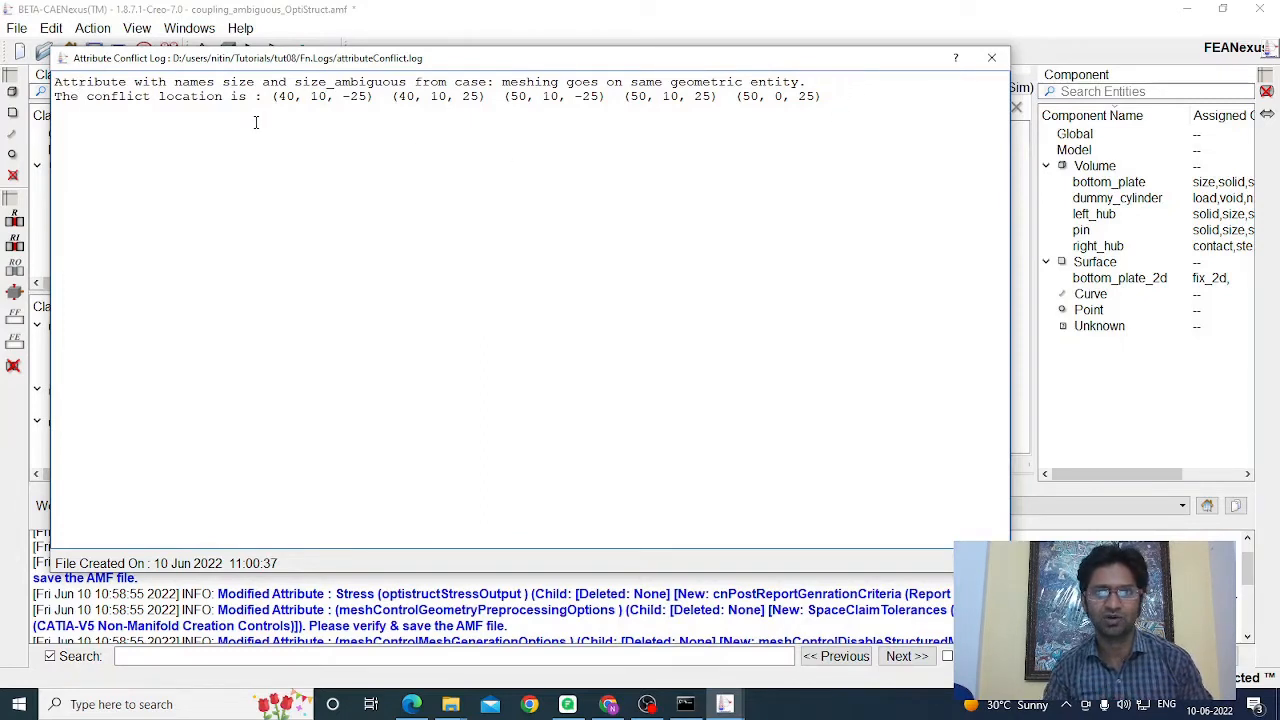
pyautogui.click(991, 57)
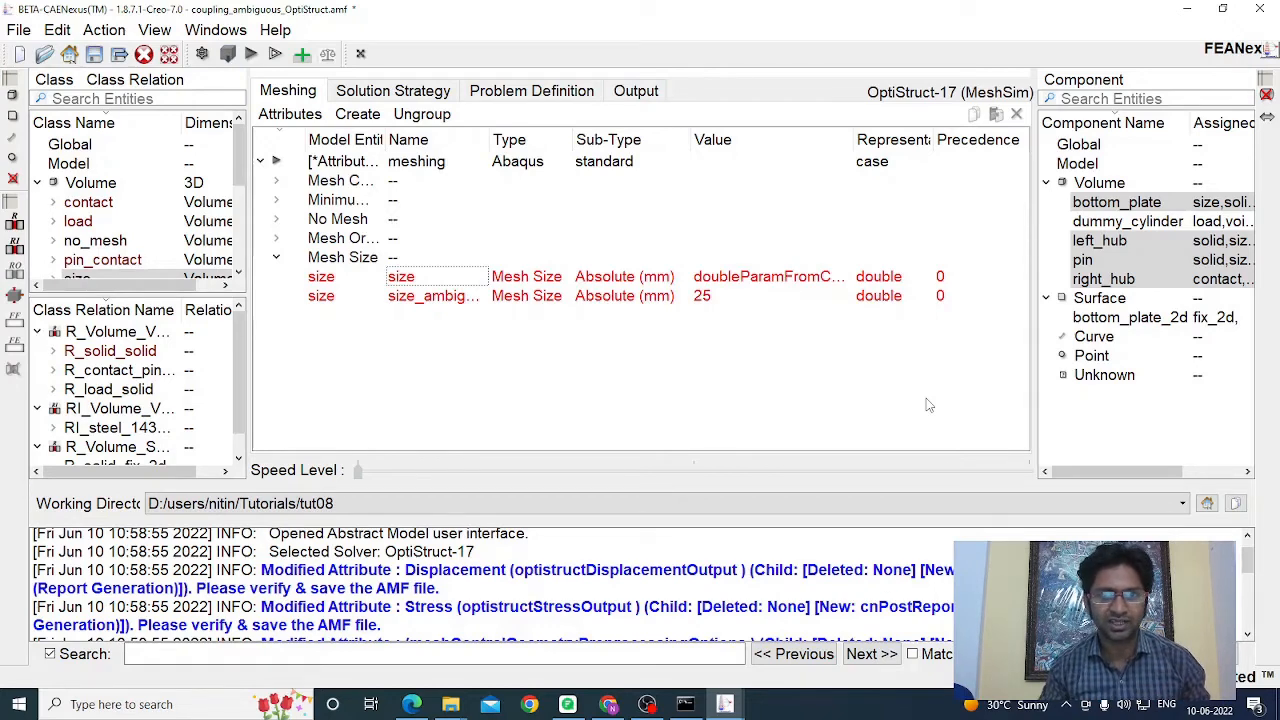
pyautogui.click(421, 298)
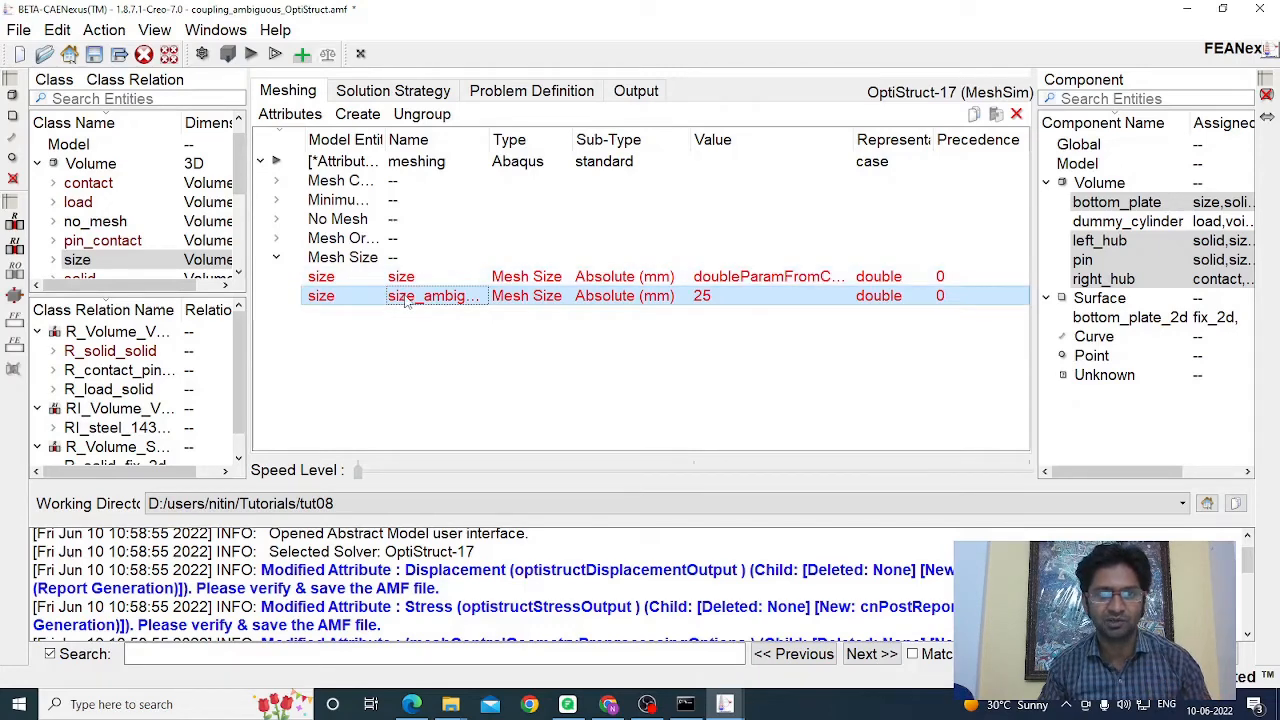
pyautogui.rightClick(406, 303)
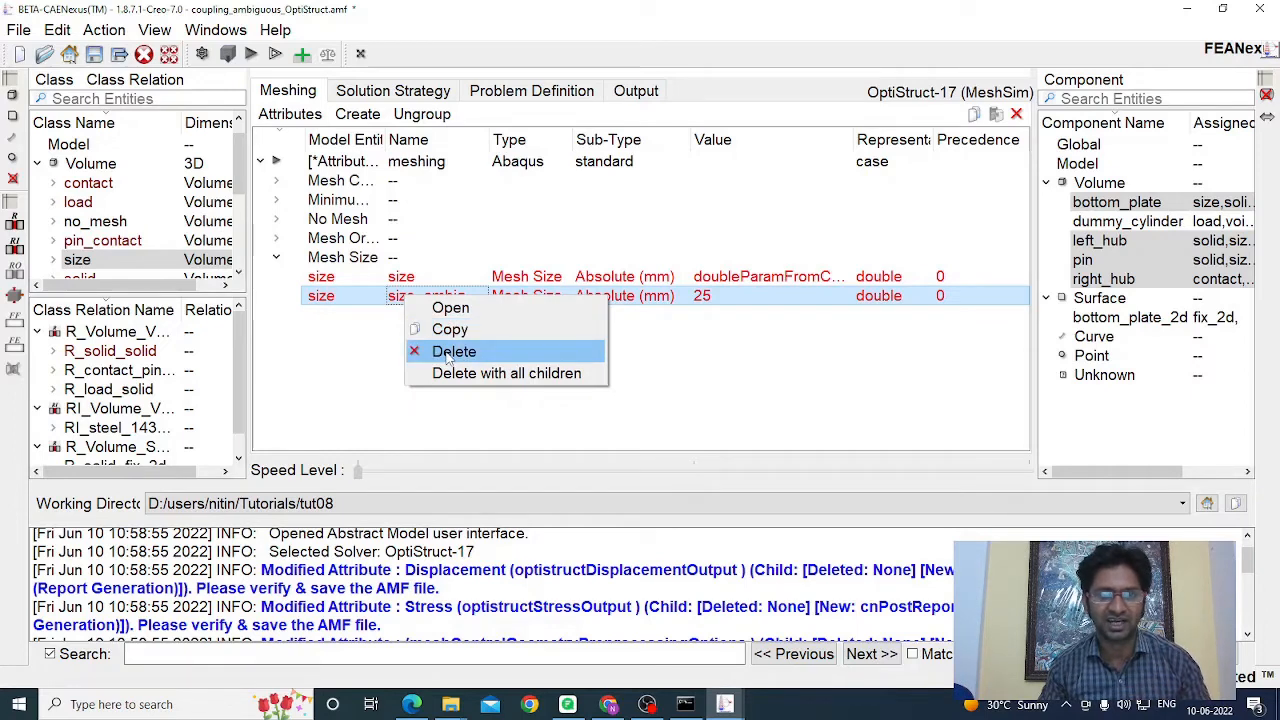
pyautogui.click(380, 380)
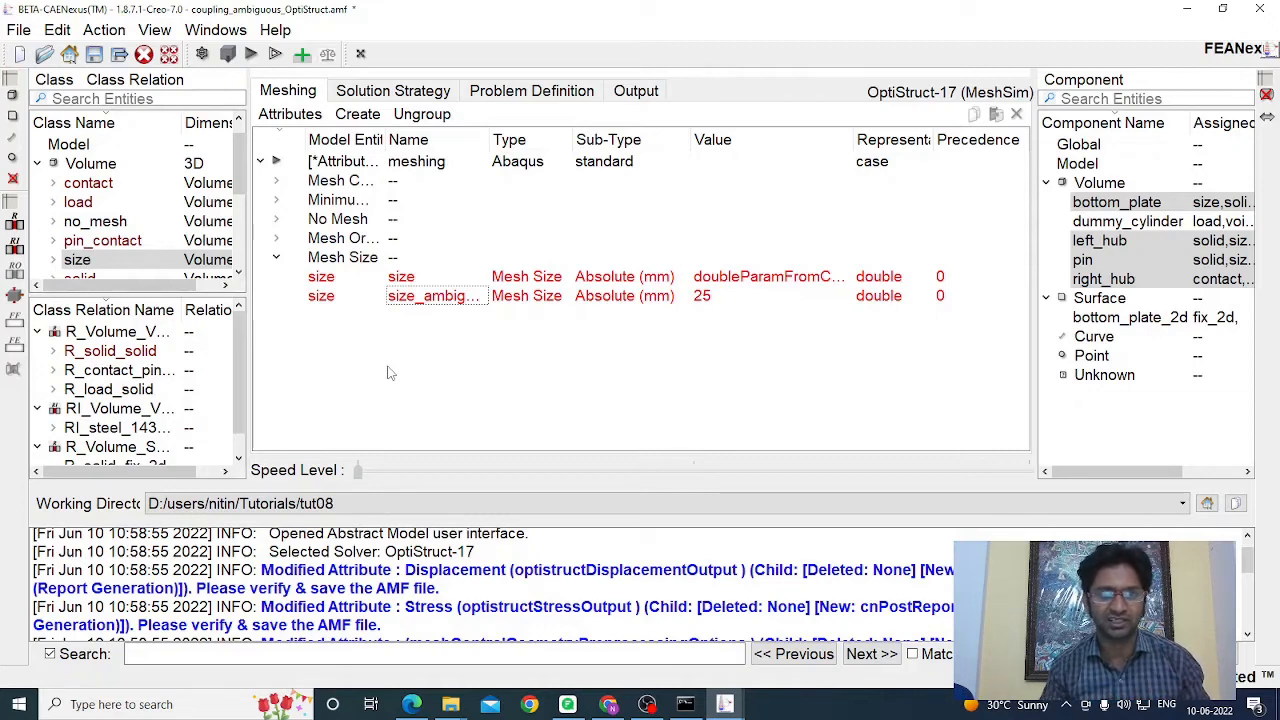
# Set the precedence of the size mesh size attribute to 1 and apply the change.
pyautogui.doubleClick(519, 284)
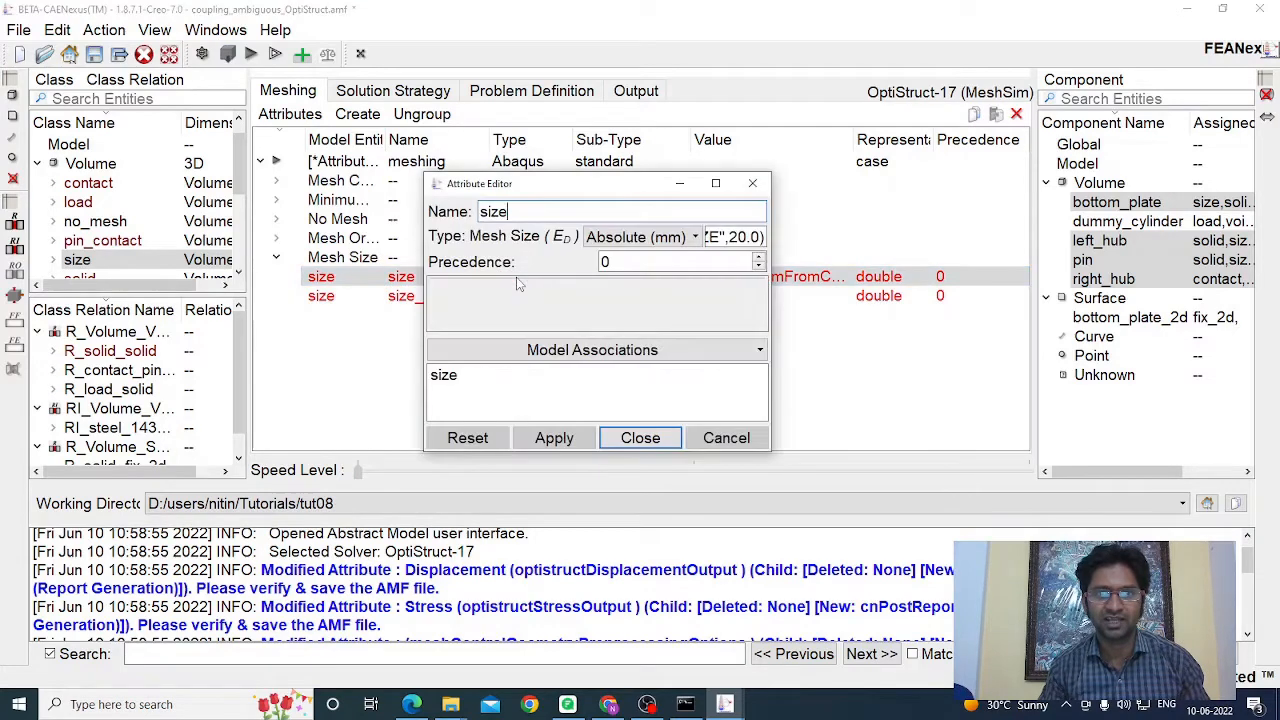
pyautogui.moveTo(550, 185); pyautogui.dragTo(504, 190)
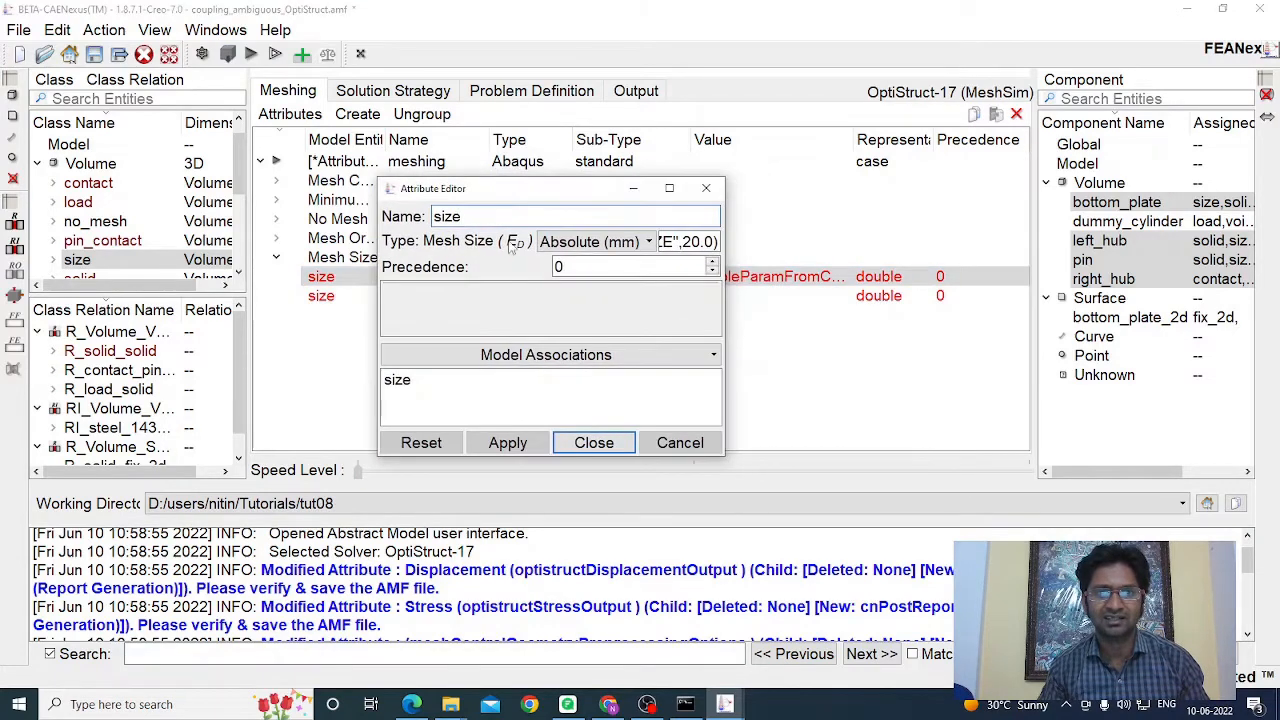
pyautogui.doubleClick(576, 267)
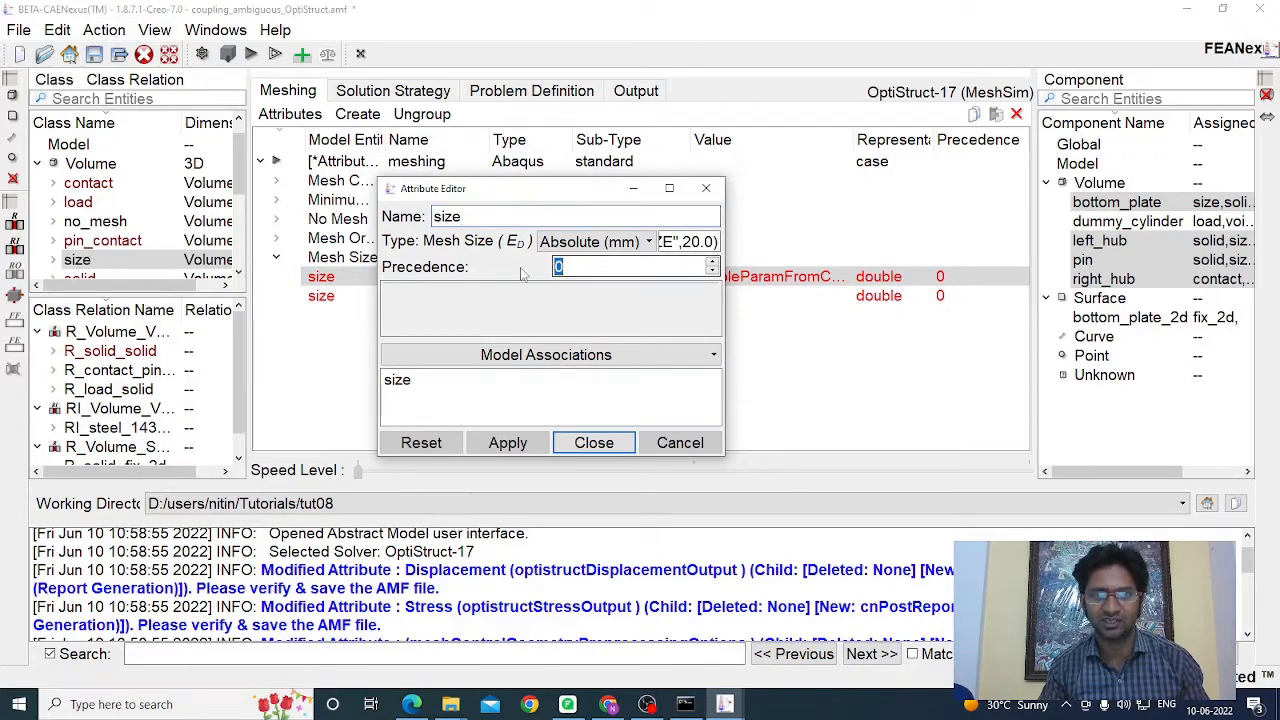
pyautogui.write('1')
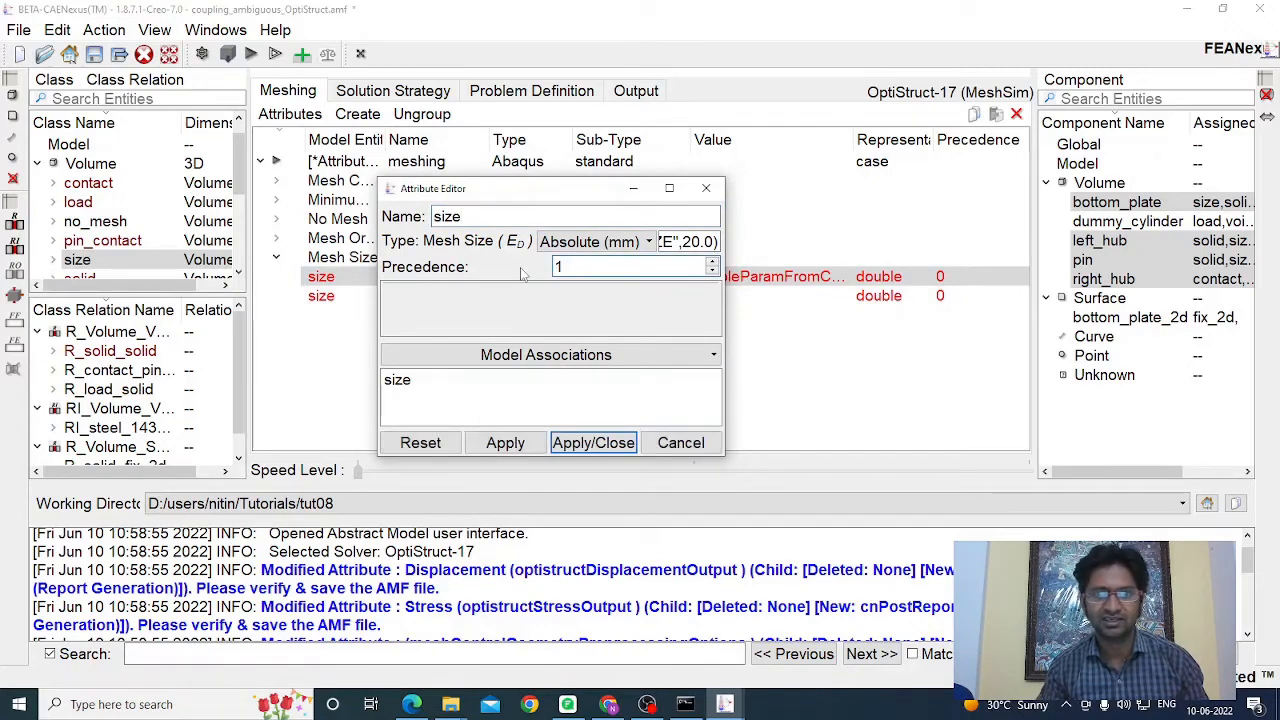
pyautogui.click(574, 449)
pyautogui.click(469, 278)
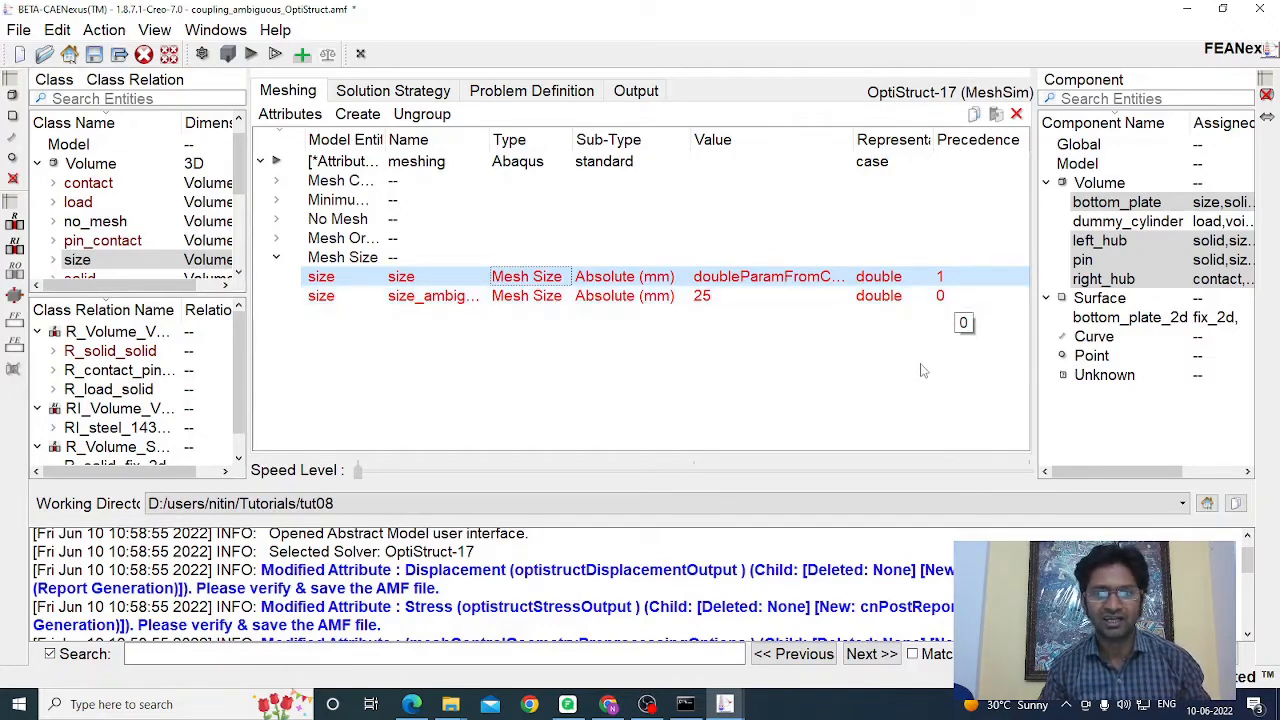
# Create the simulation model with the revised precedence and maximize its window to show the coupling geometry.
pyautogui.click(250, 55)
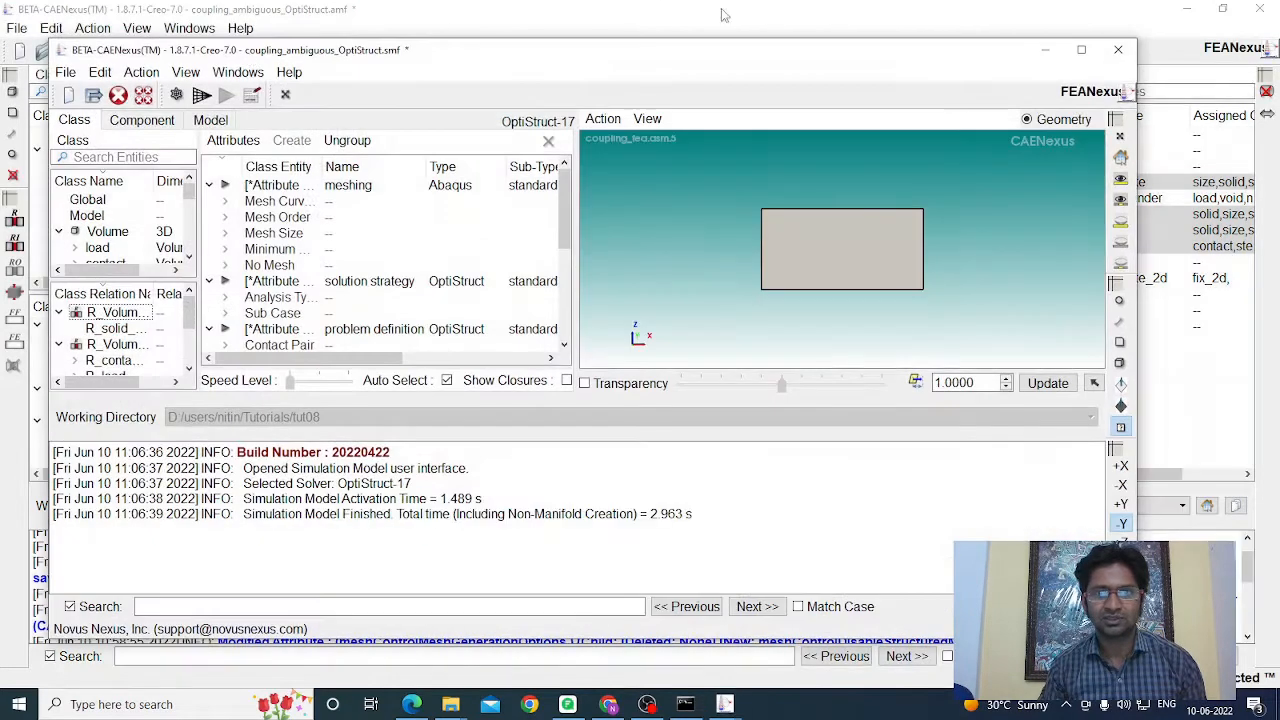
pyautogui.click(1081, 50)
pyautogui.moveTo(1011, 150); pyautogui.dragTo(882, 191, button='middle')
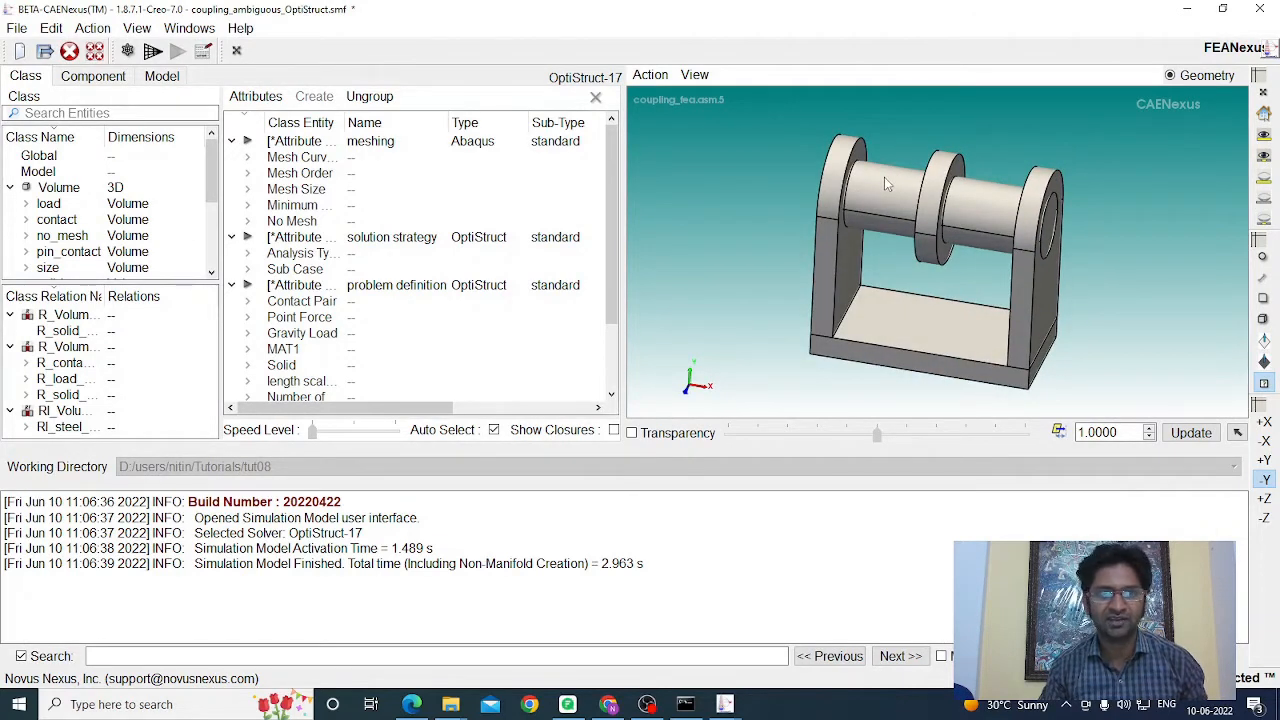
# Examine the size attribute under Mesh Size in the simulation model, including its precedence and associated geometry.
pyautogui.click(247, 190)
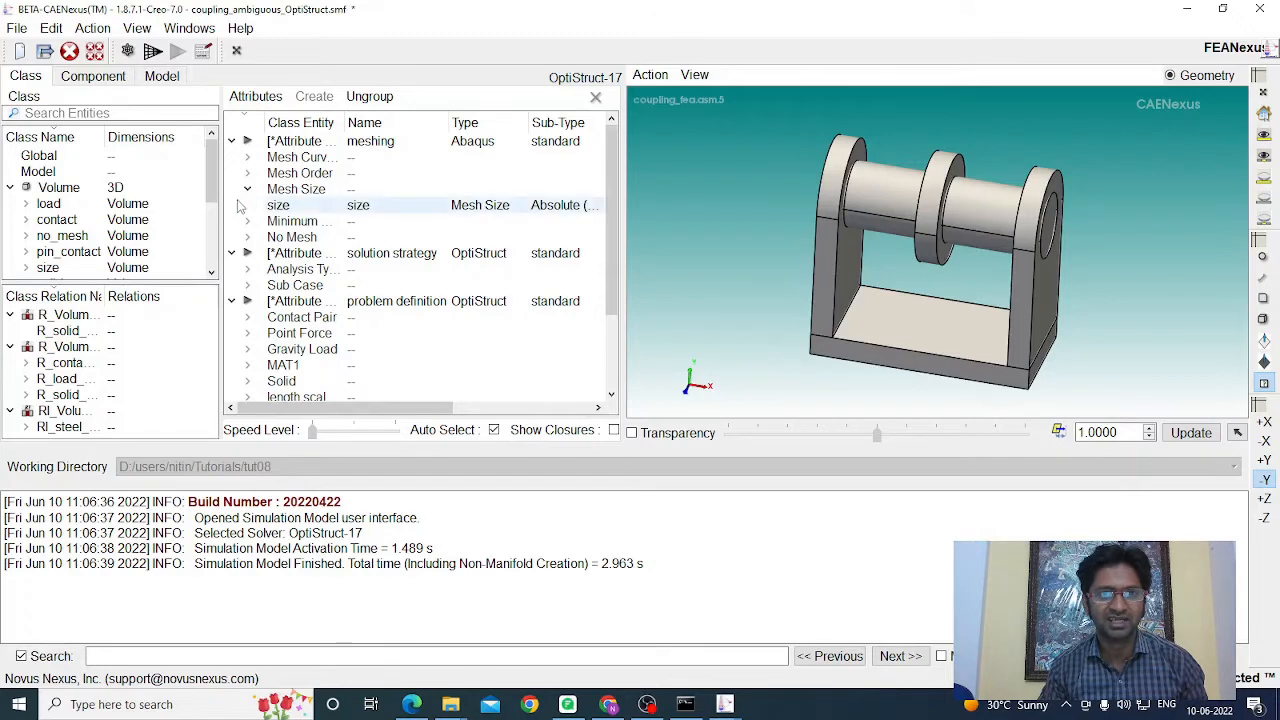
pyautogui.click(353, 207)
pyautogui.doubleClick(355, 207)
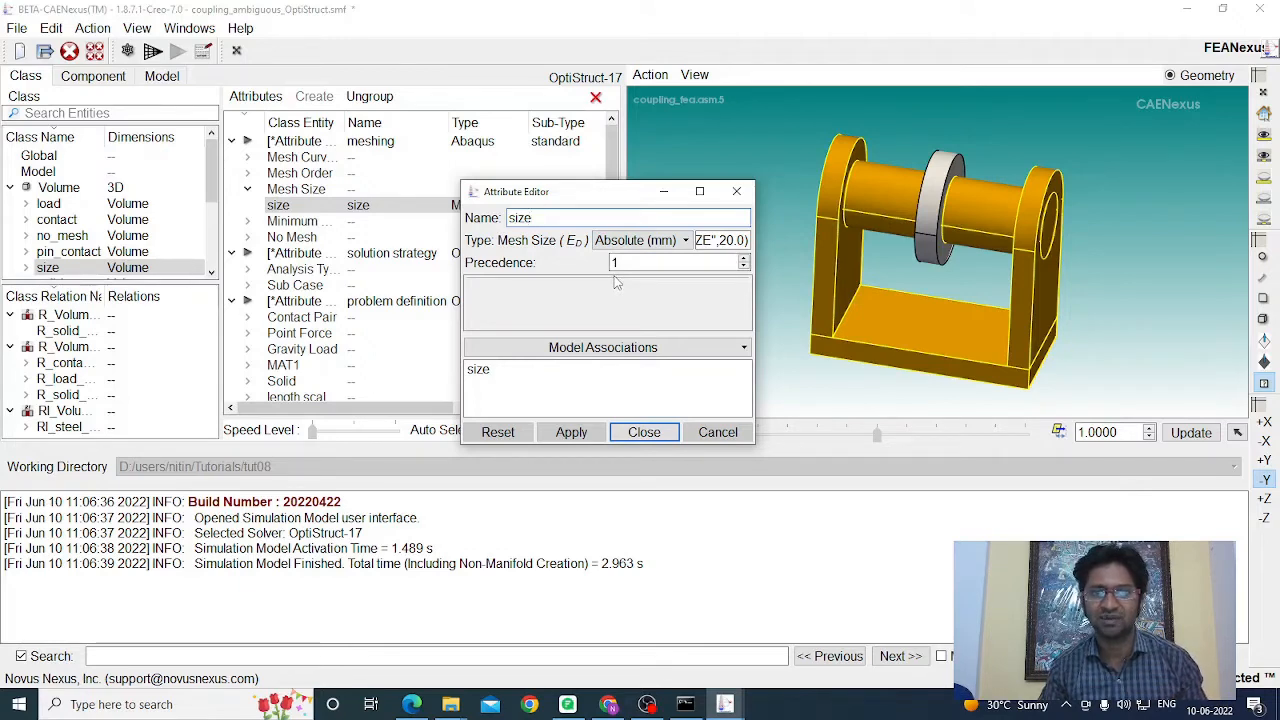
pyautogui.click(644, 432)
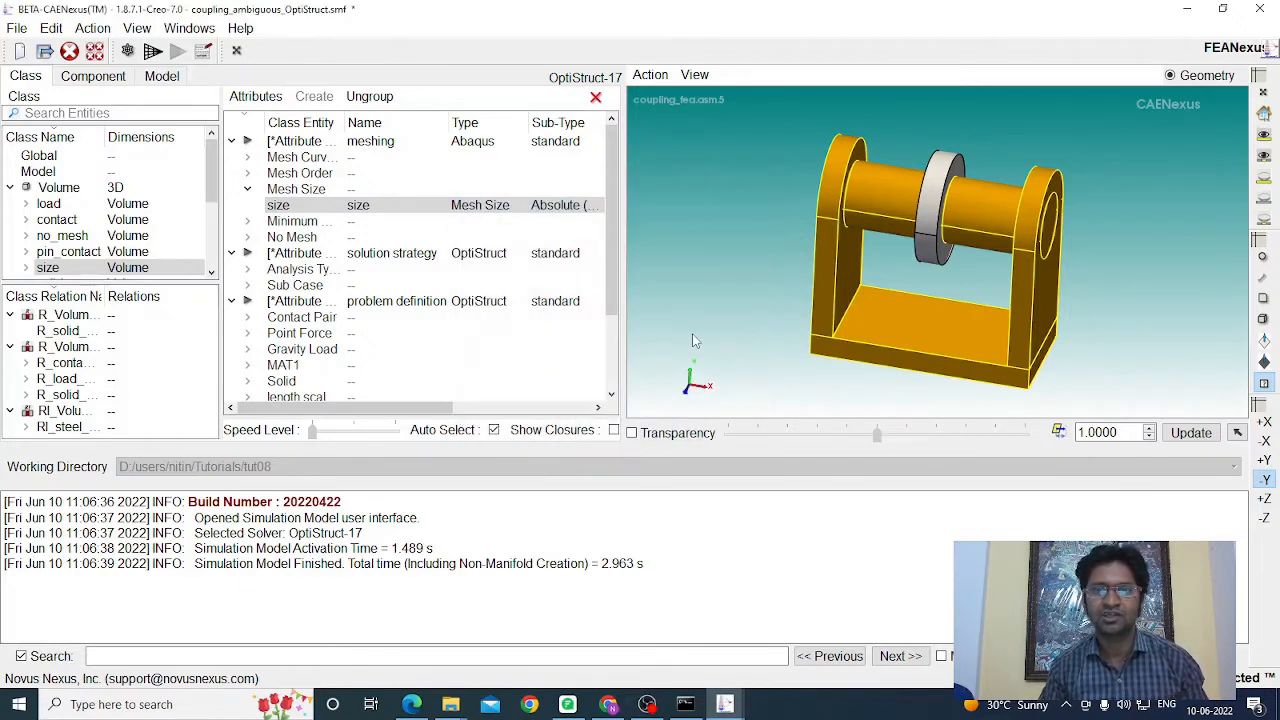